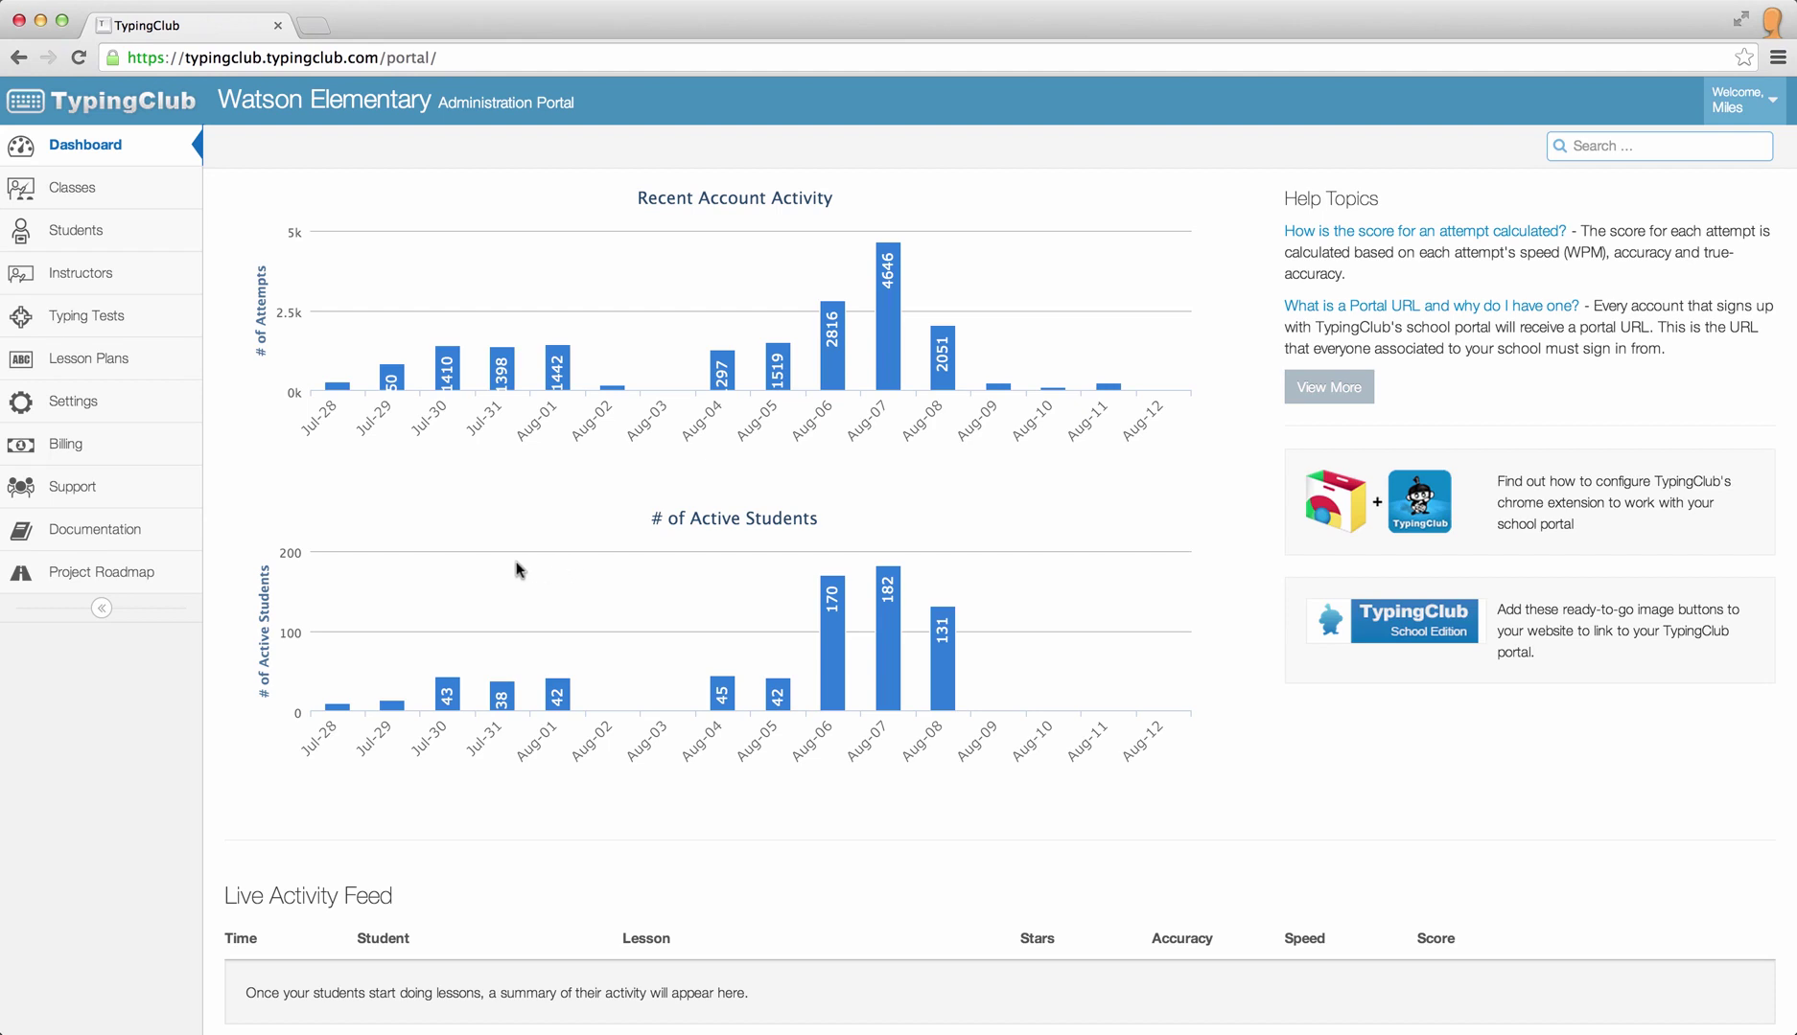
Go to Classes, open Mrs. Jones Class, and view its Typing Basics scoreboard
{"action": "left_click", "coordinate": [78, 192]}
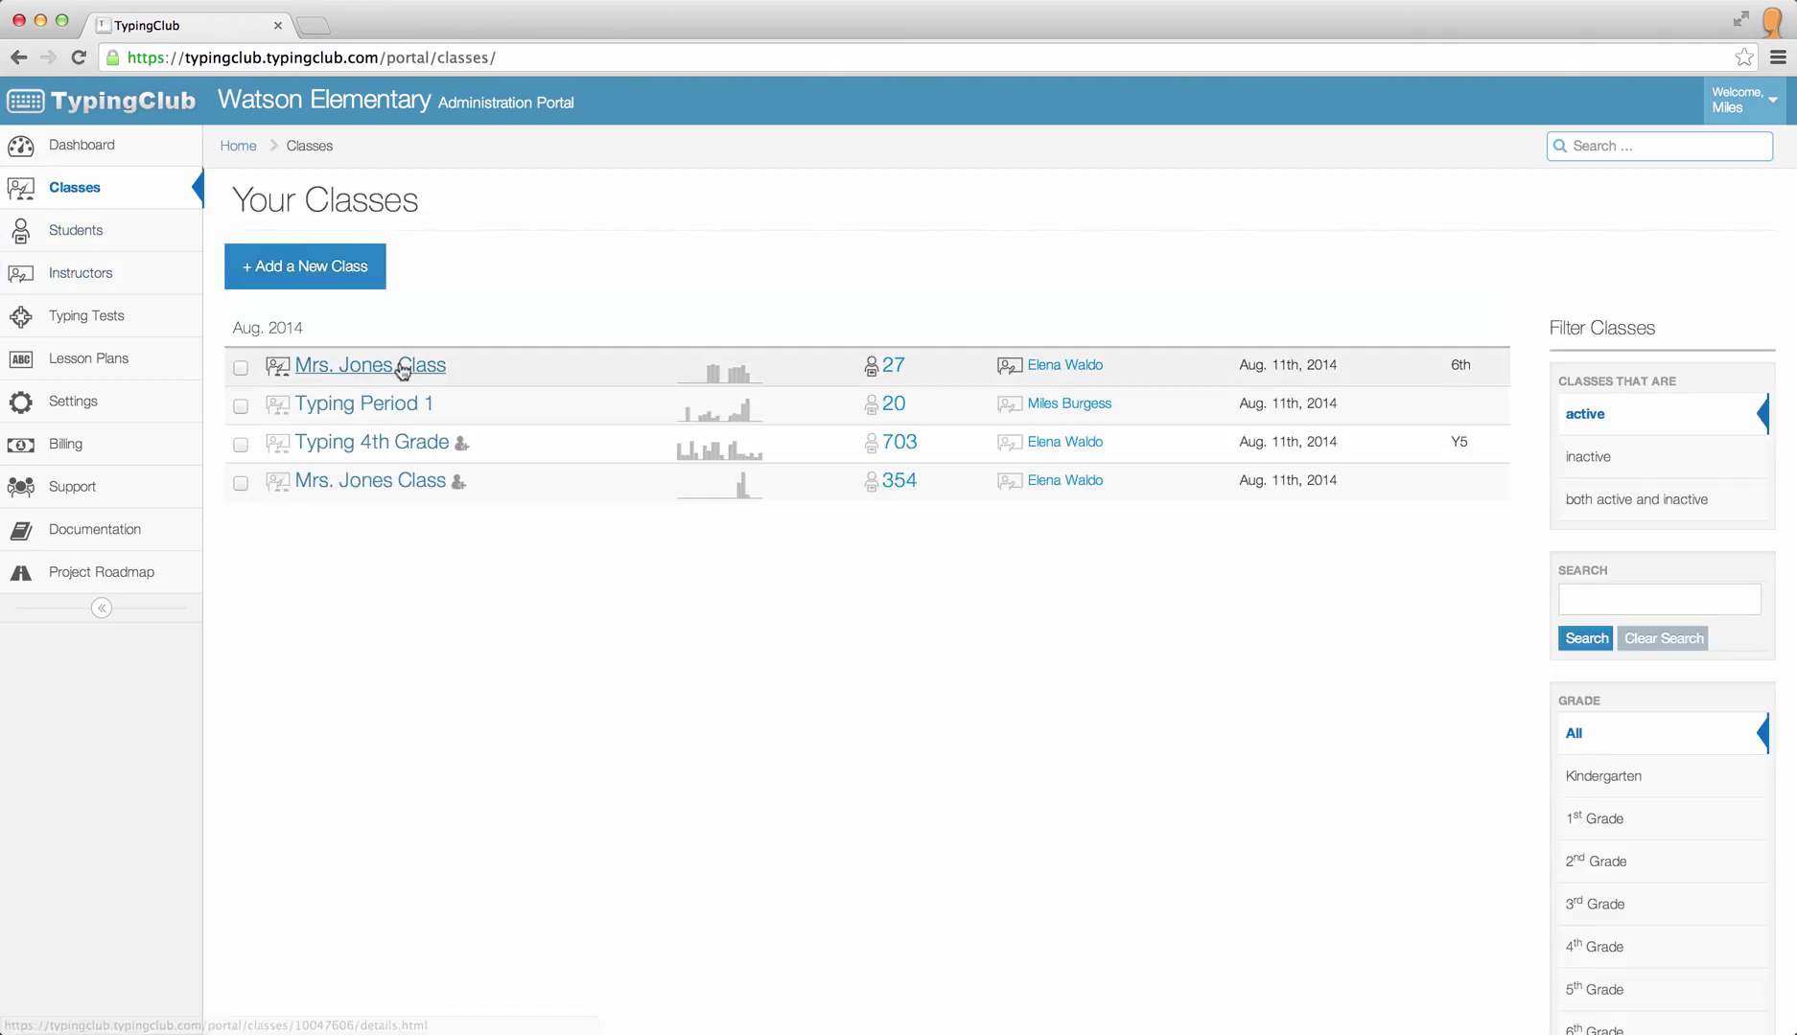
{"action": "left_click", "coordinate": [399, 370]}
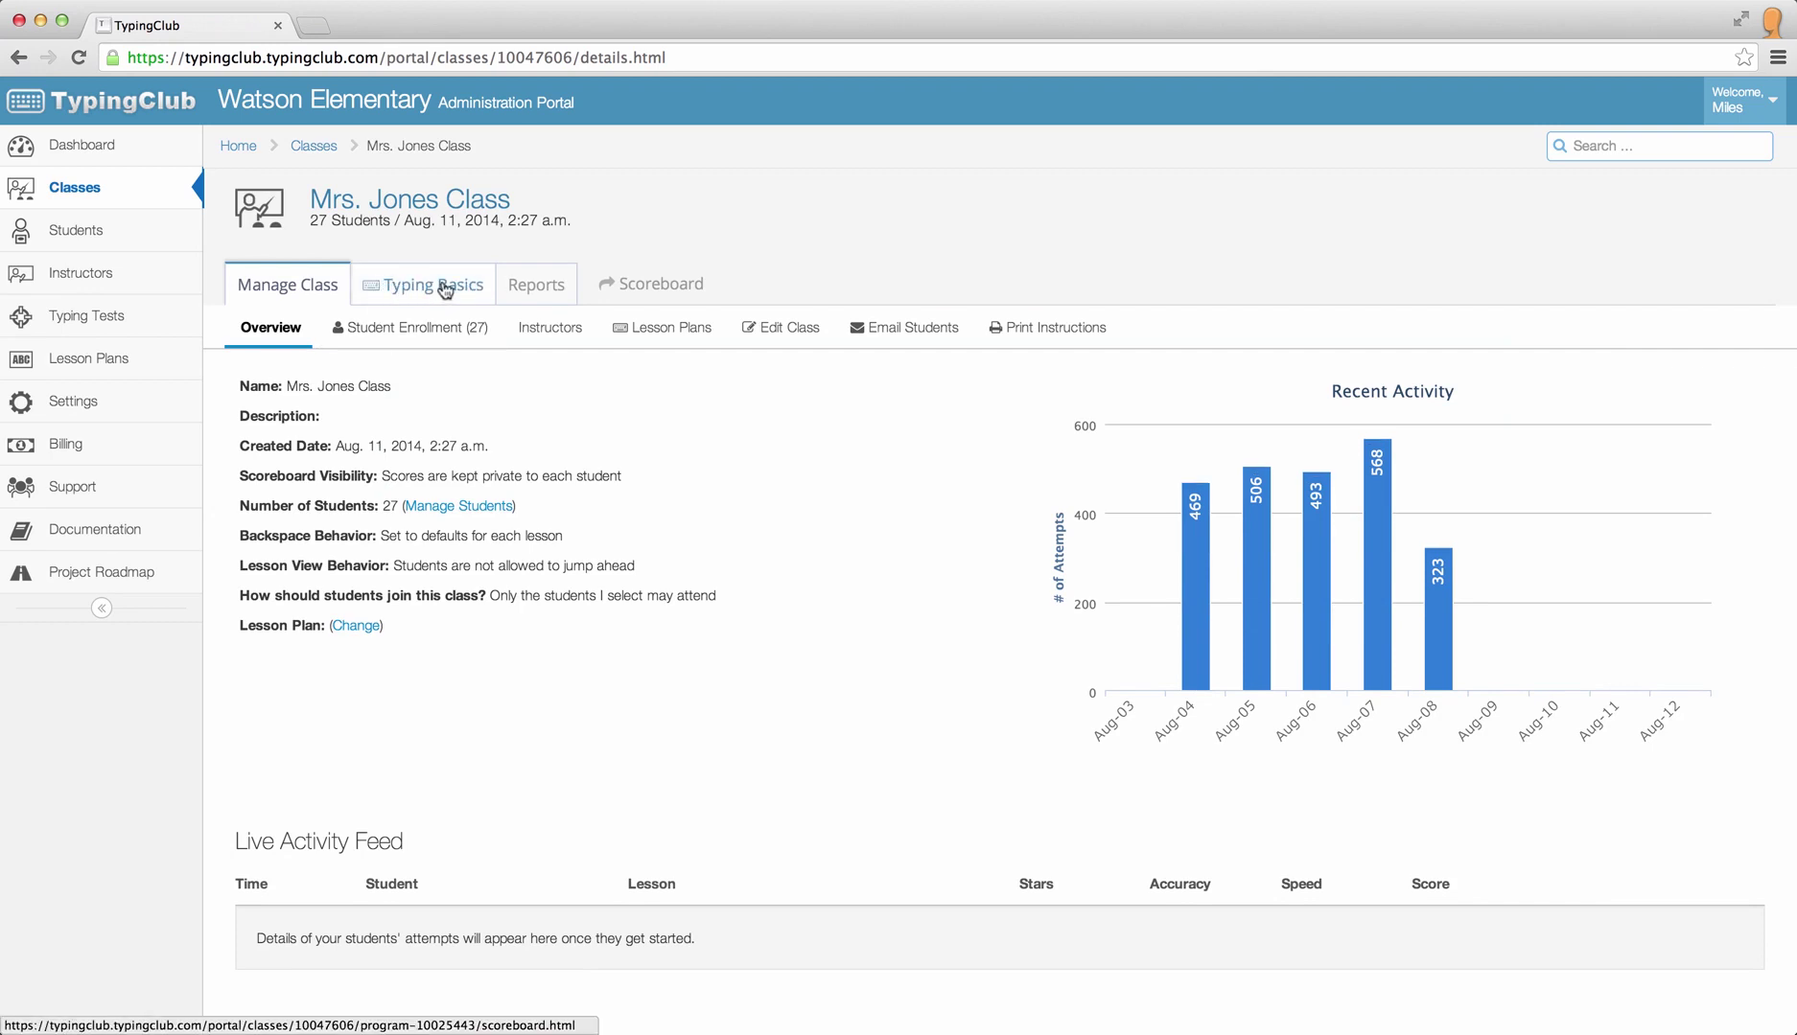
{"action": "left_click", "coordinate": [442, 287]}
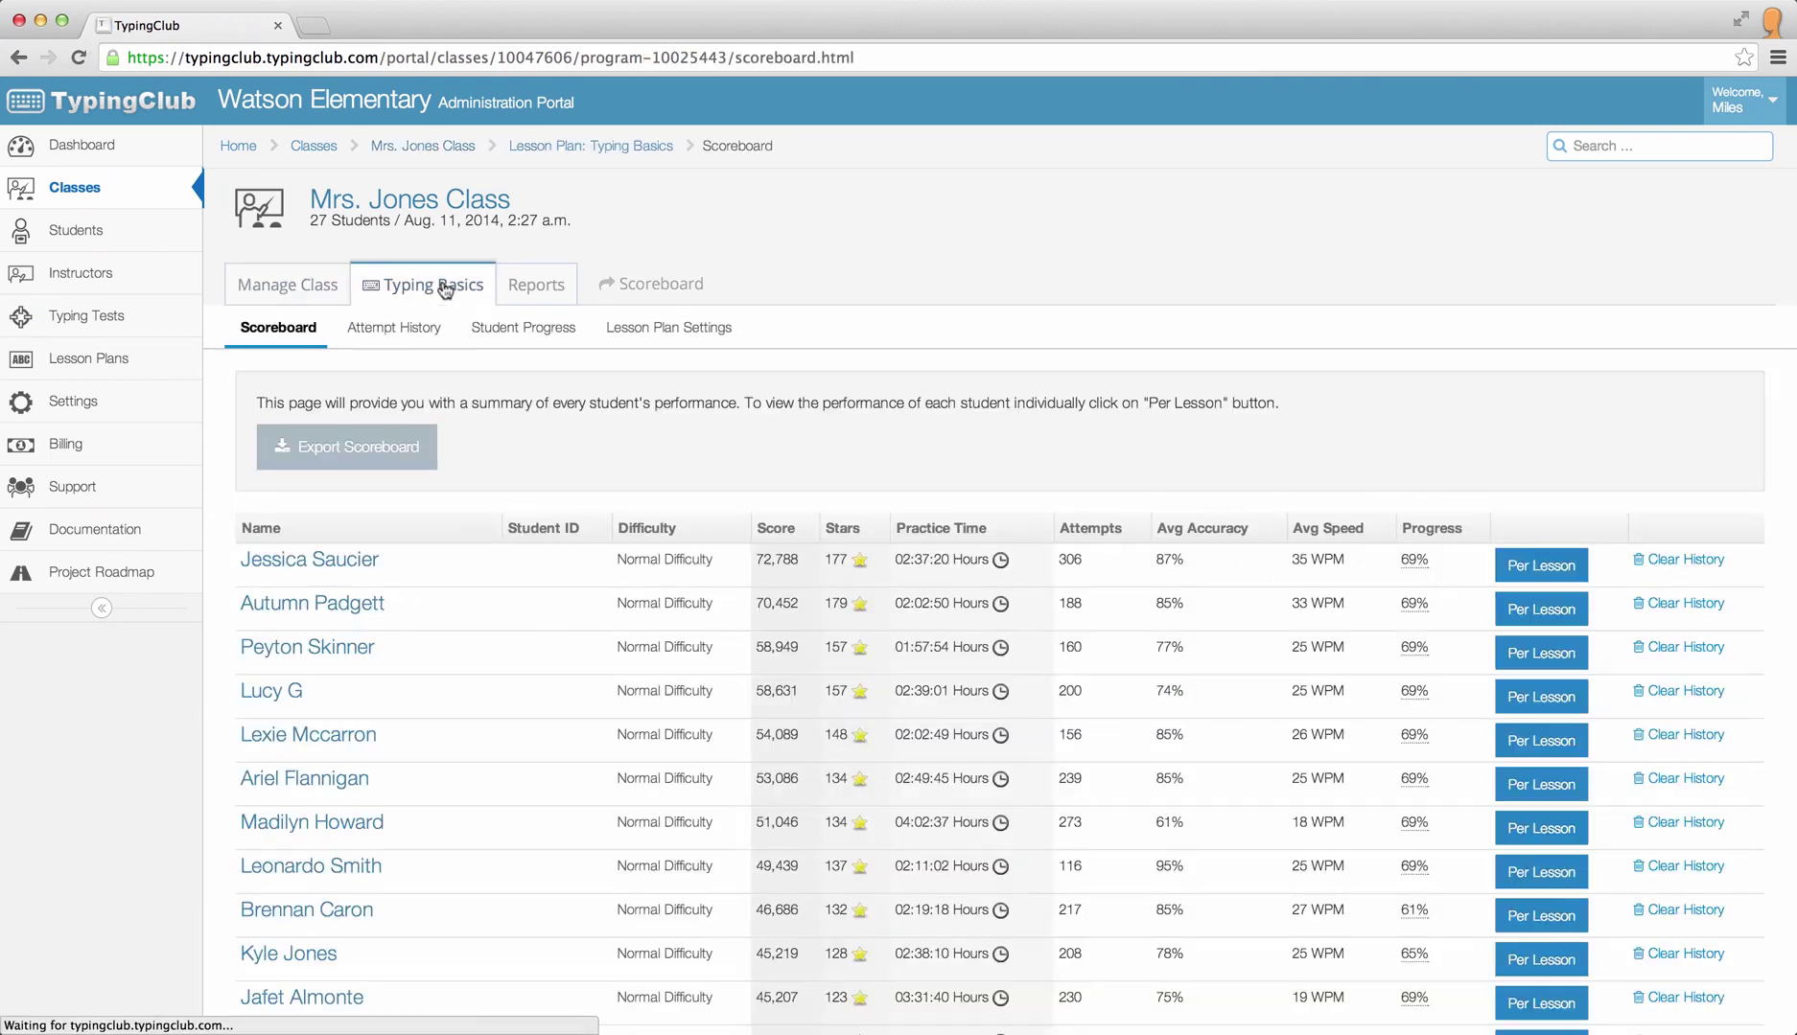
Switch to the Student Progress grid of per-lesson star boxes for each student
{"action": "left_click", "coordinate": [526, 330]}
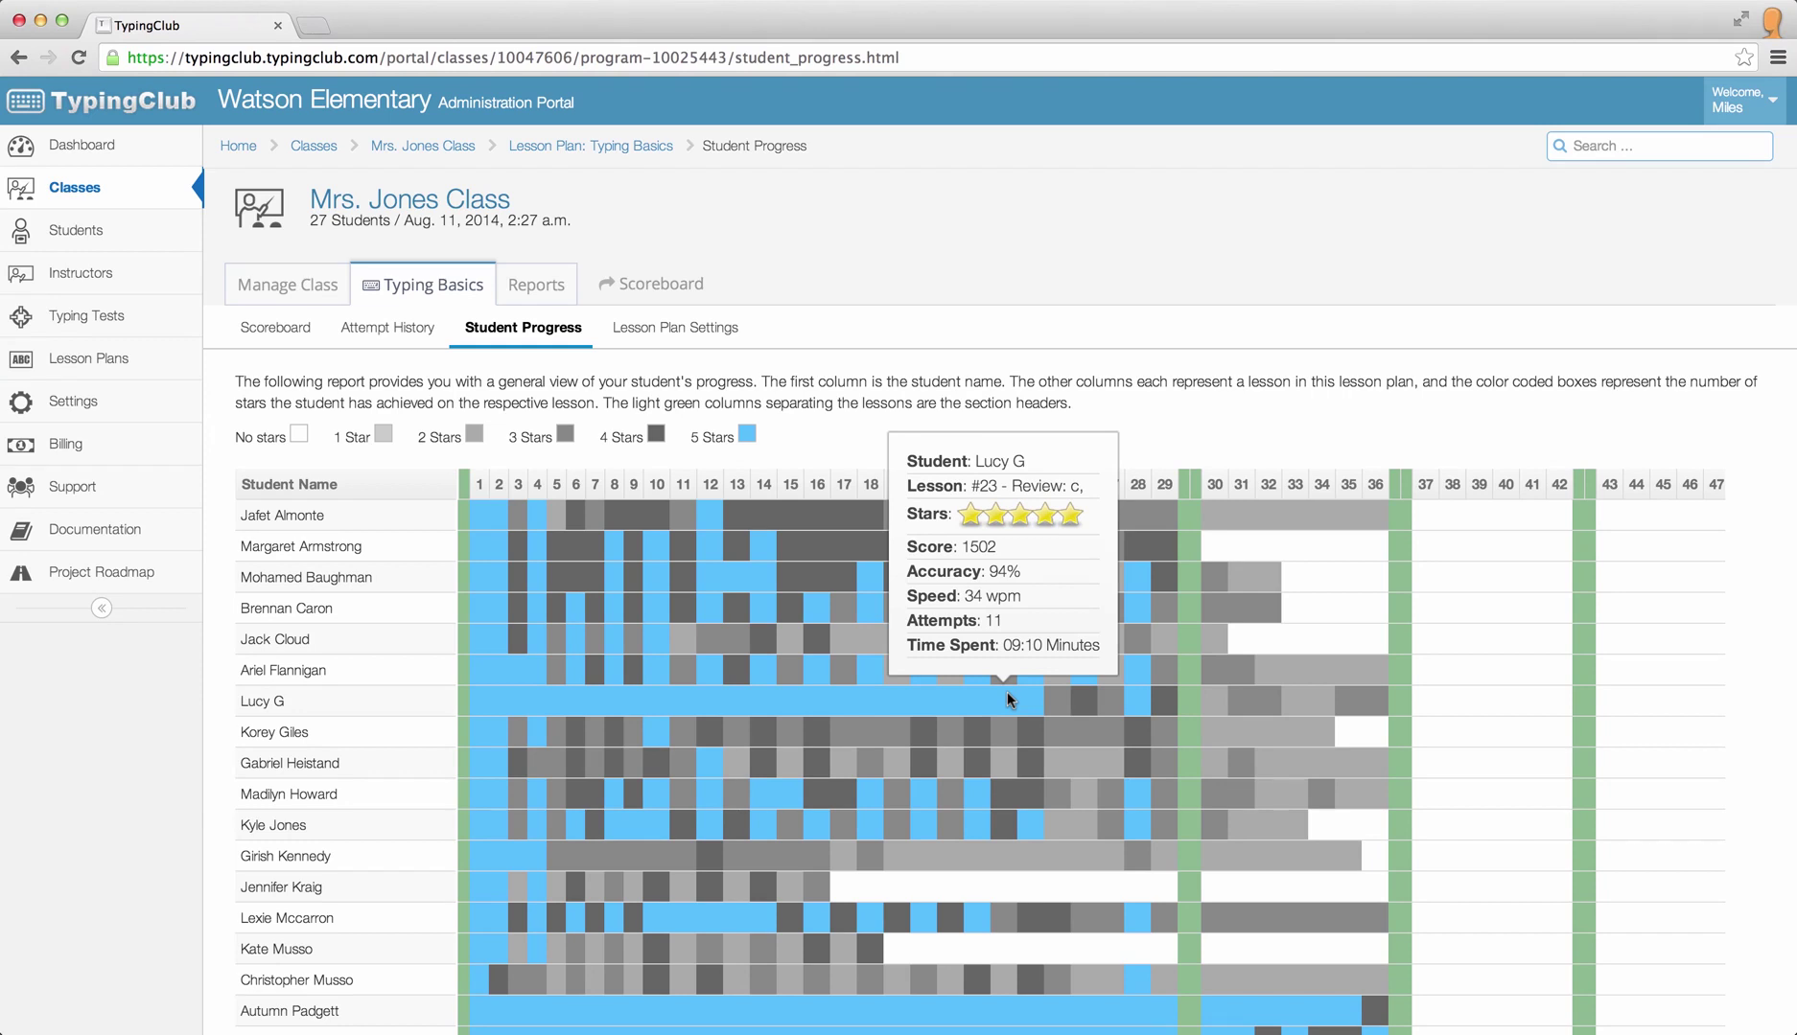
{"action": "scroll", "coordinate": [1006, 691], "scroll_direction": "down", "scroll_amount": 2}
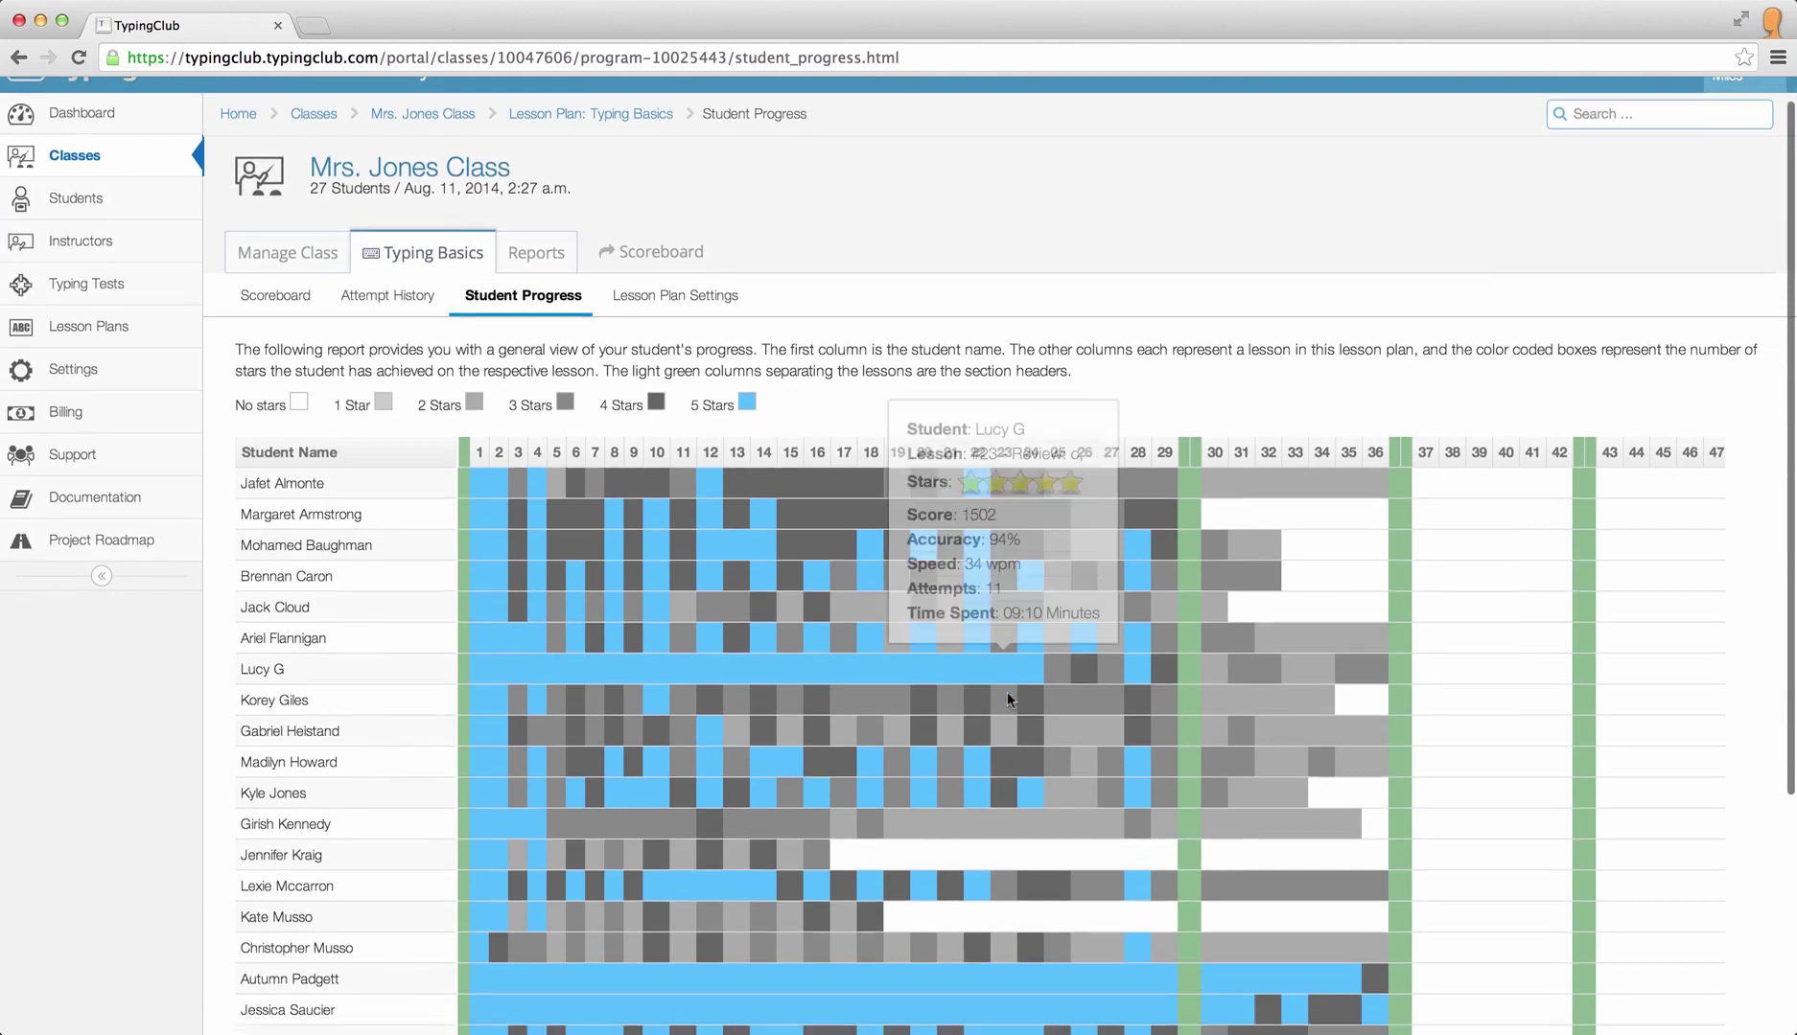
{"action": "scroll", "coordinate": [1006, 691], "scroll_direction": "down", "scroll_amount": 2}
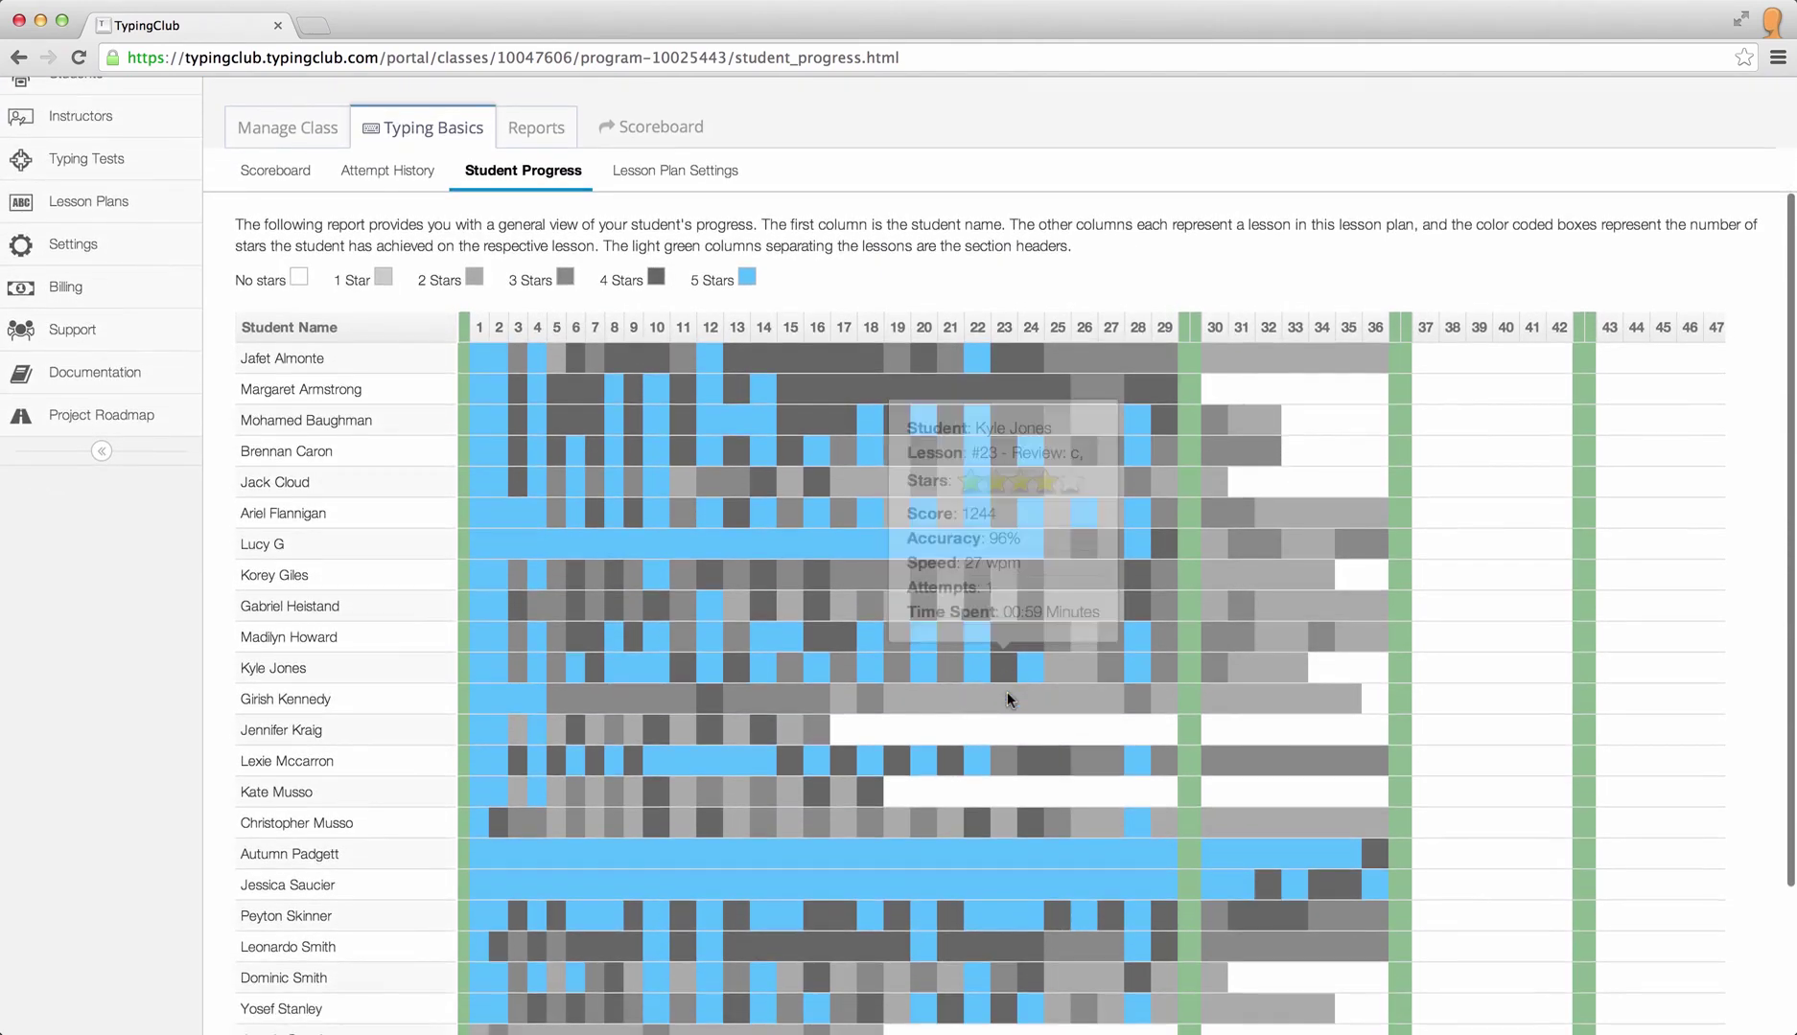
{"action": "scroll", "coordinate": [1007, 690], "scroll_direction": "up", "scroll_amount": 1}
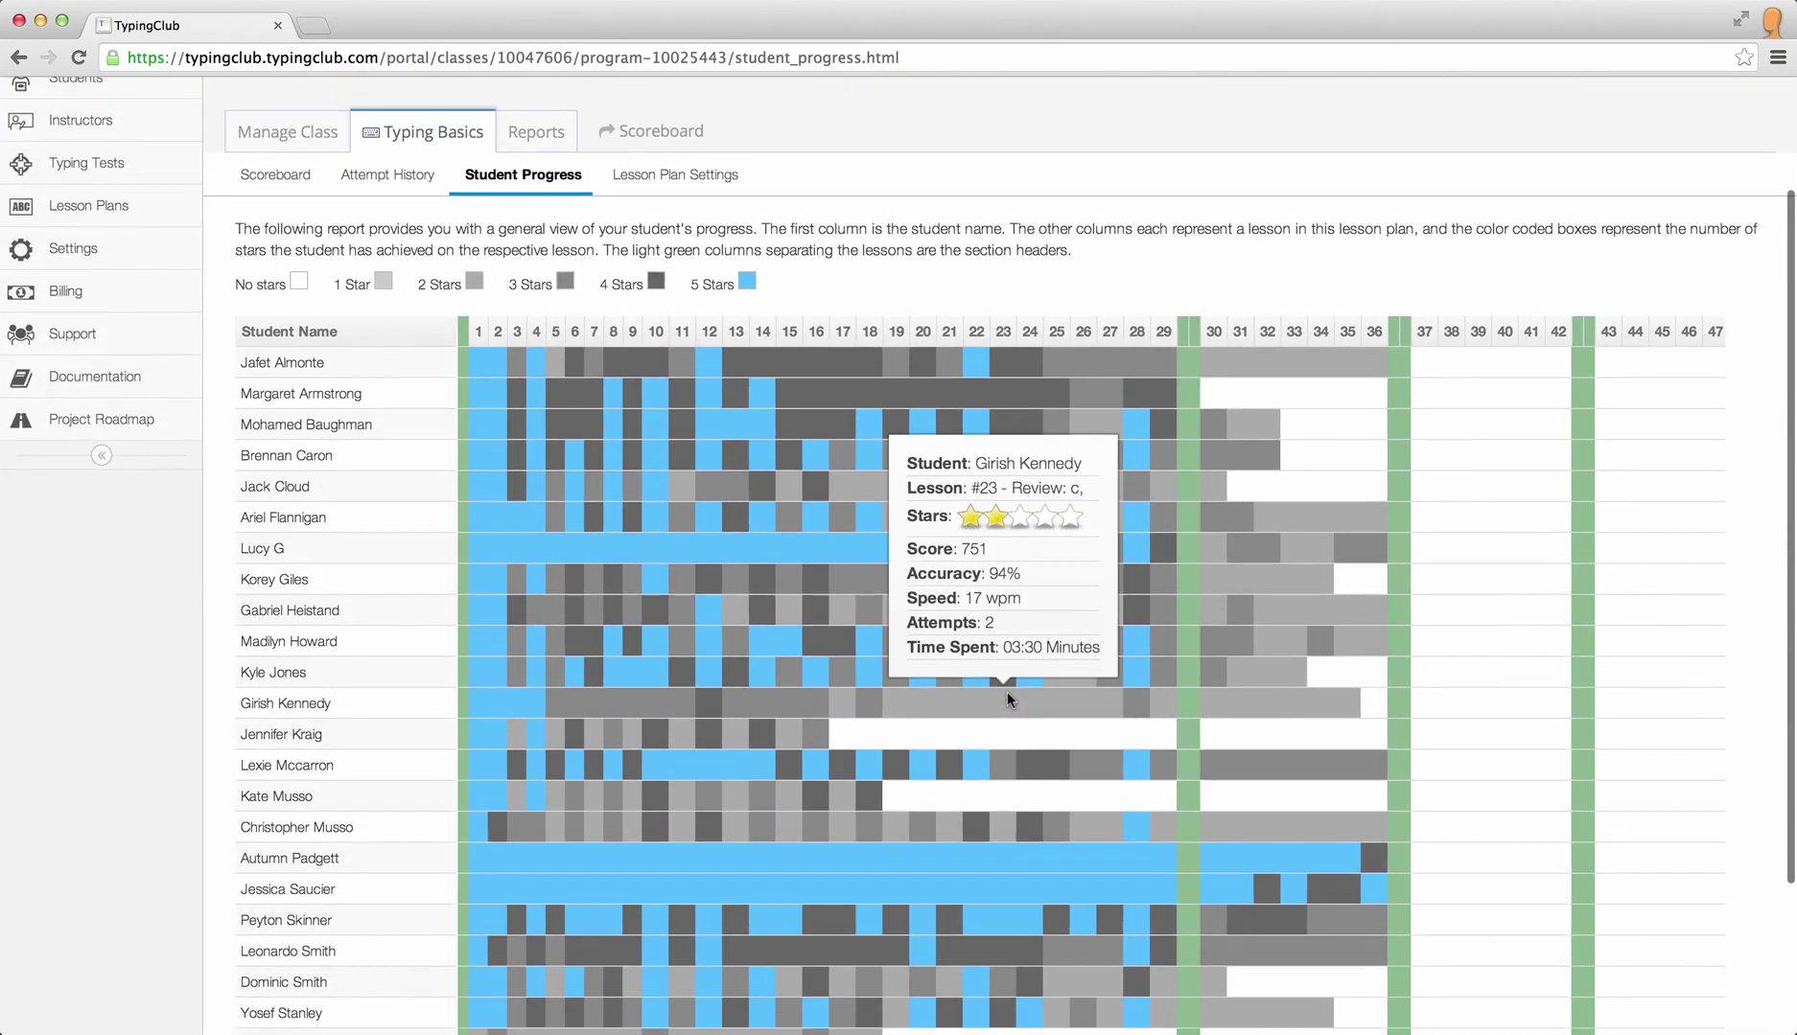